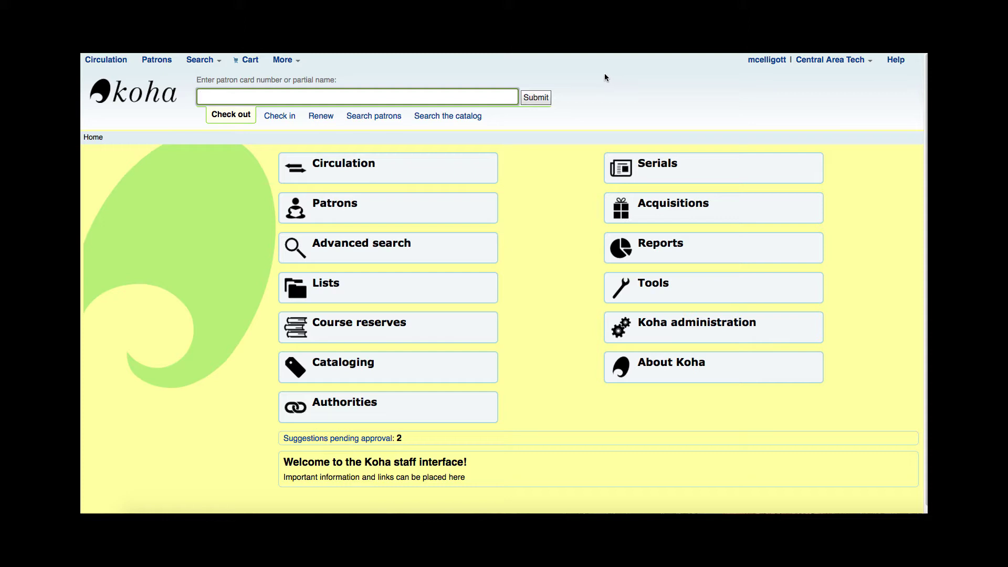
Step: Enter the Cataloging module from the Koha staff home page
left_click(357, 369)
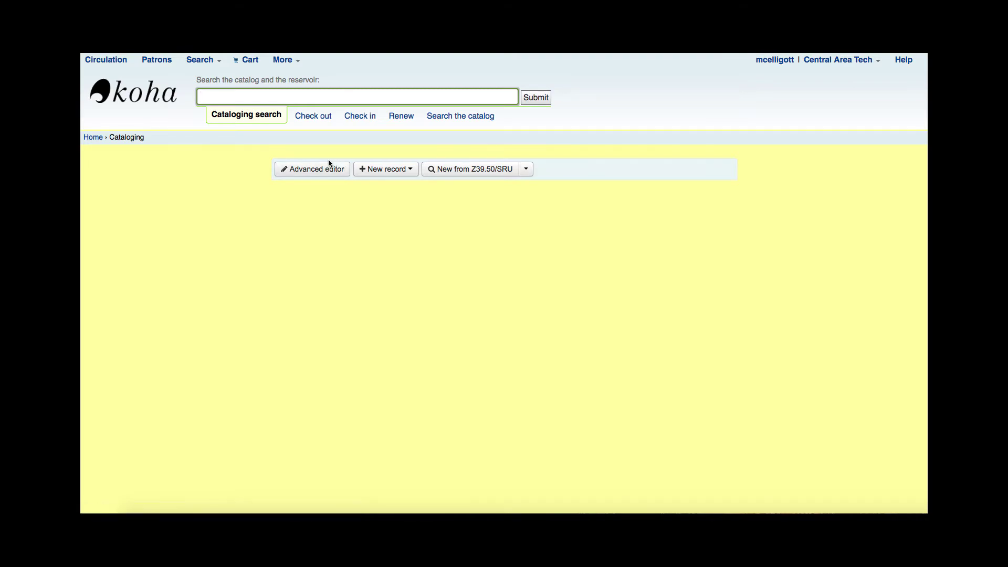
Step: Start a New from Z39.50/SRU search in the Default framework and enlarge its popup window
left_click(527, 171)
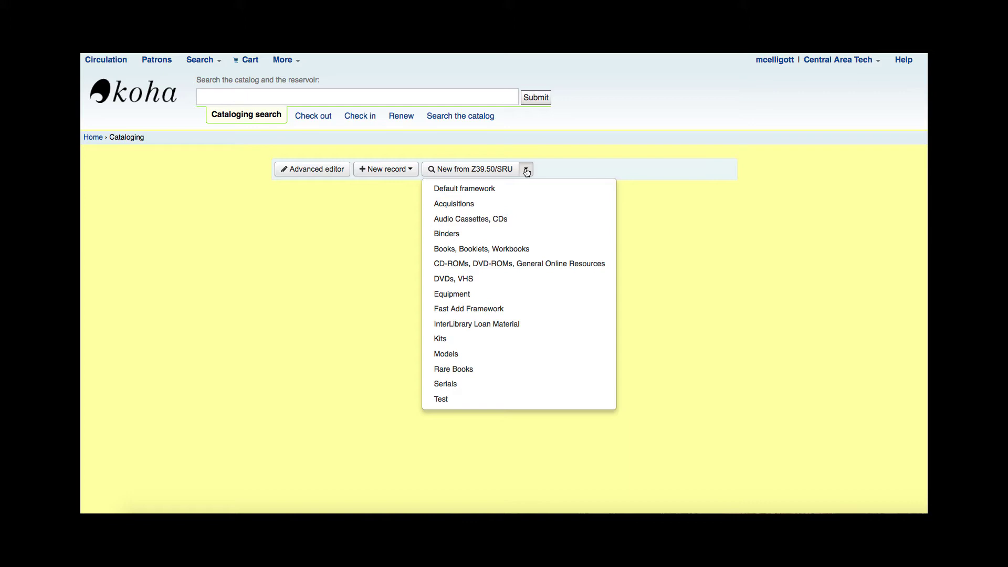
left_click(473, 190)
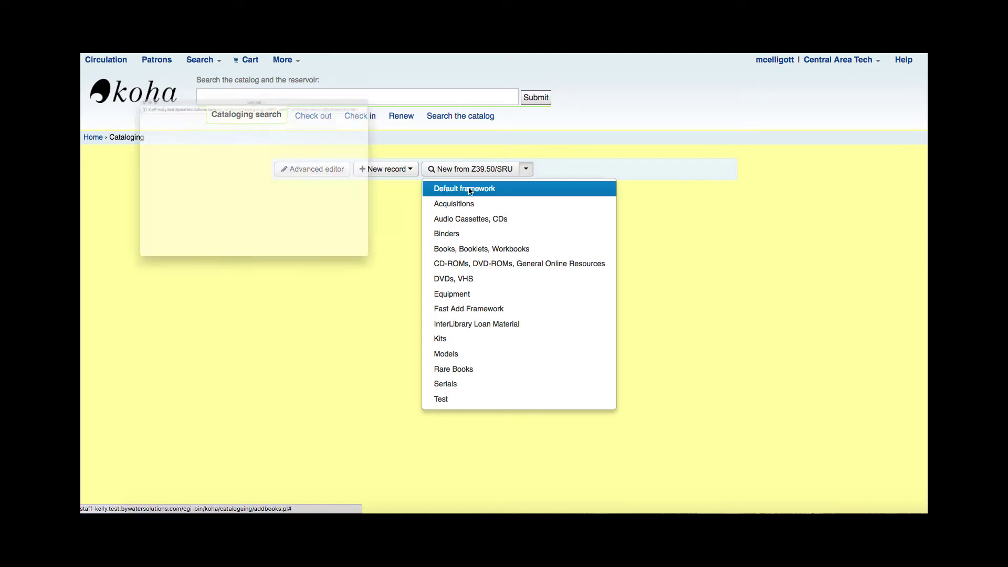
left_click_drag(425, 43, 614, 124)
left_click_drag(659, 407, 806, 494)
left_click_drag(243, 120, 191, 72)
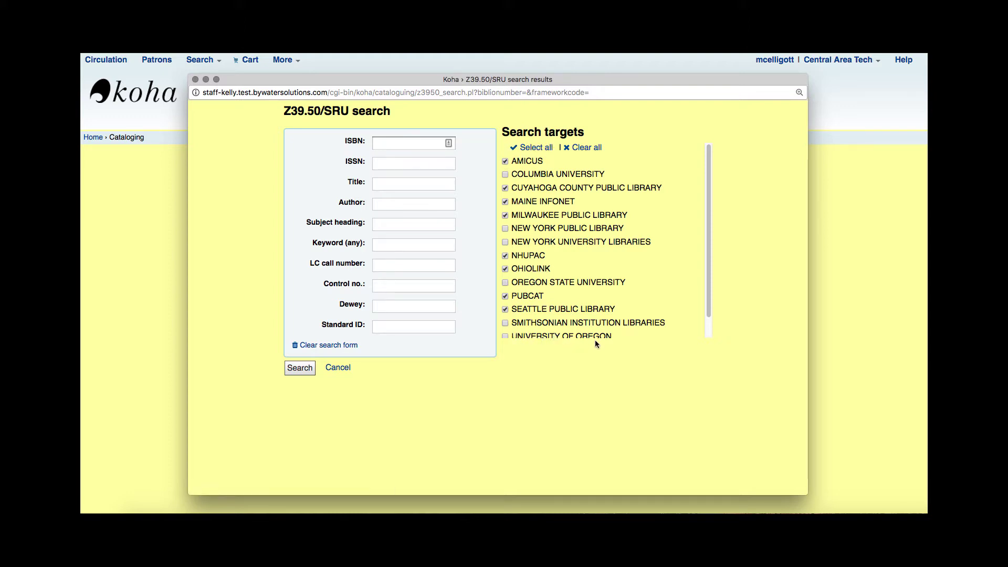
Step: Uncheck AMICUS, PUBCAT, OhioLINK, NHUPAC, Milwaukee and Cuyahoga, leaving Maine InfoNet and Seattle
left_click(505, 161)
left_click(506, 297)
left_click(506, 268)
left_click(506, 255)
left_click(505, 215)
left_click(505, 188)
Step: Search for title 'a little life' by author 'hanya yanagihara'
left_click(402, 185)
type("a litt")
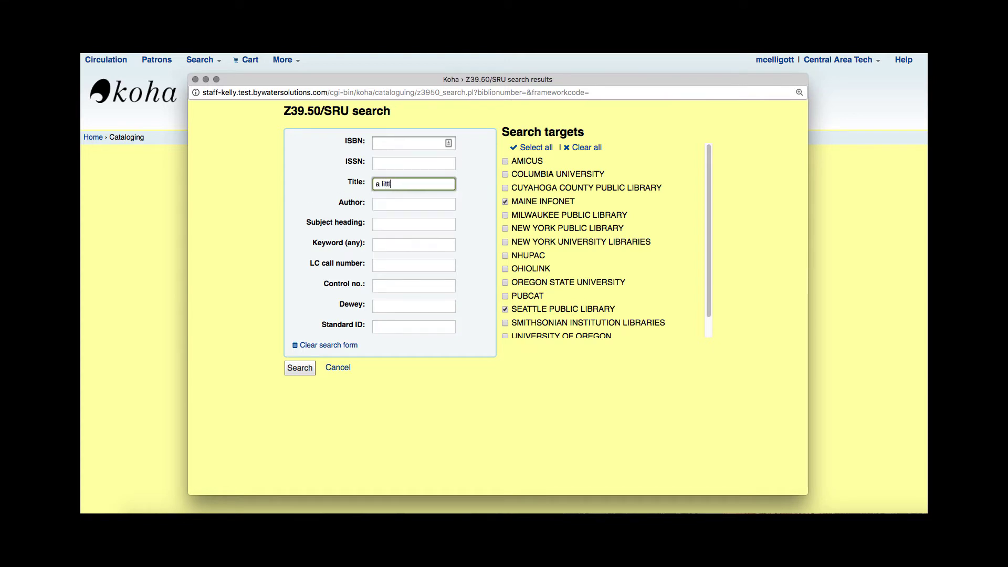
type("le life")
key("Tab")
type("hanya ")
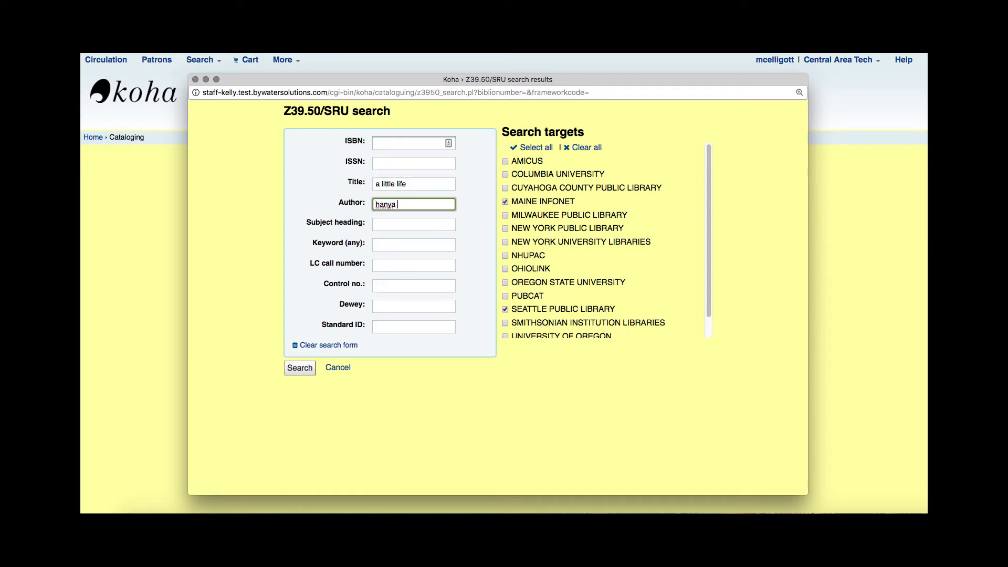
type("yanagha")
key("BackSpace")
type("ihara")
left_click(301, 369)
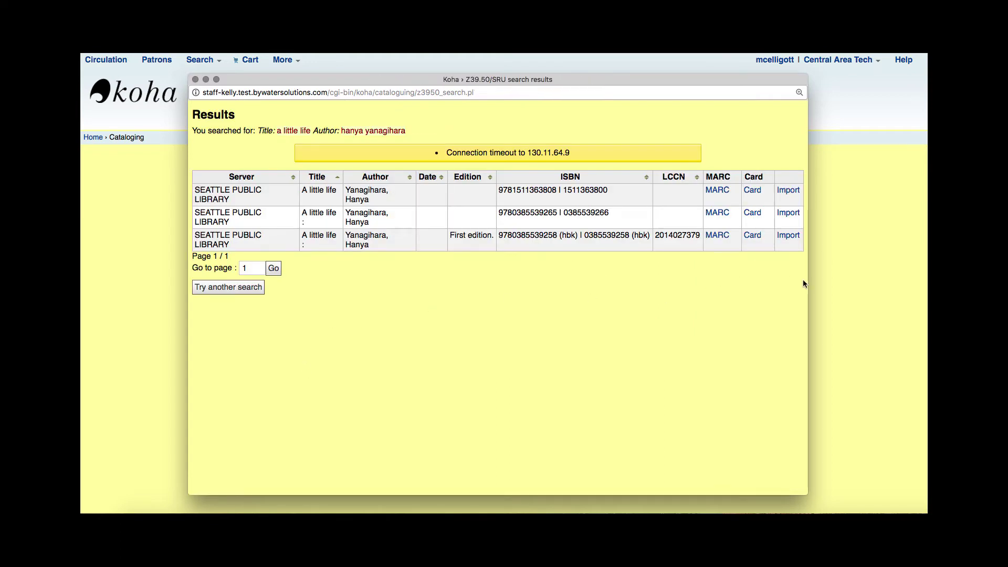
Step: Widen the results window to fit the three Seattle Public Library records
left_click_drag(809, 282, 850, 283)
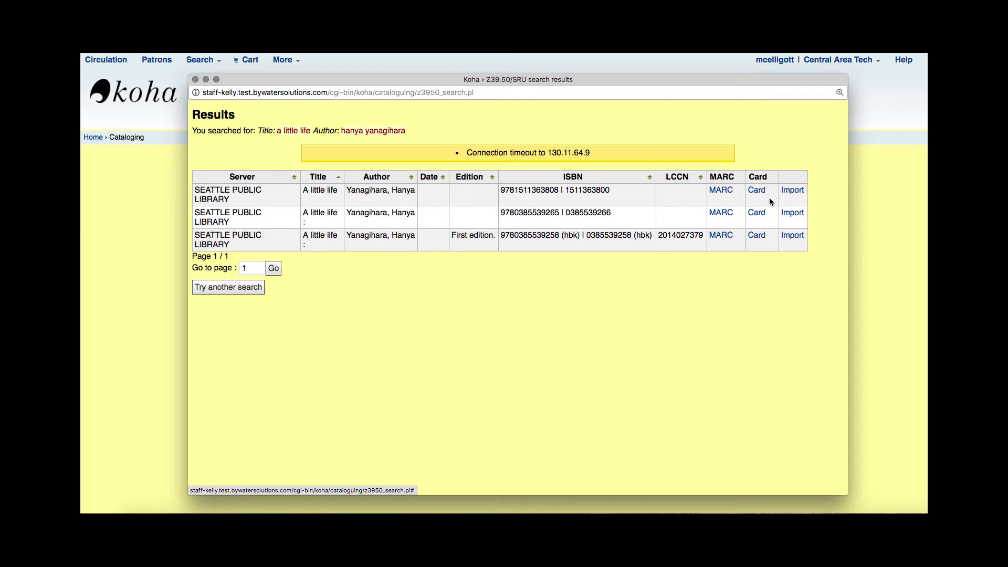
left_click(721, 235)
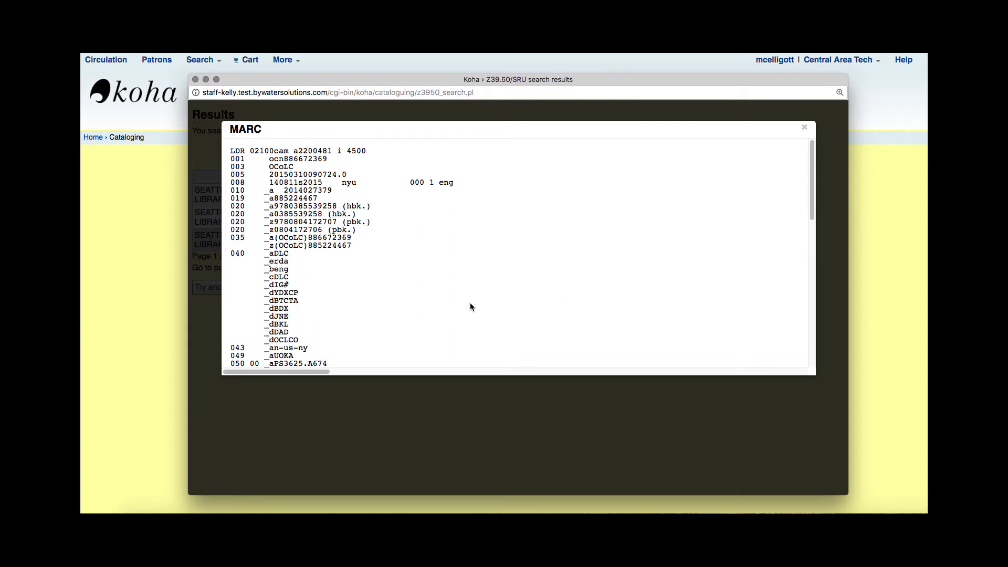
scroll(408, 313, "down", 5)
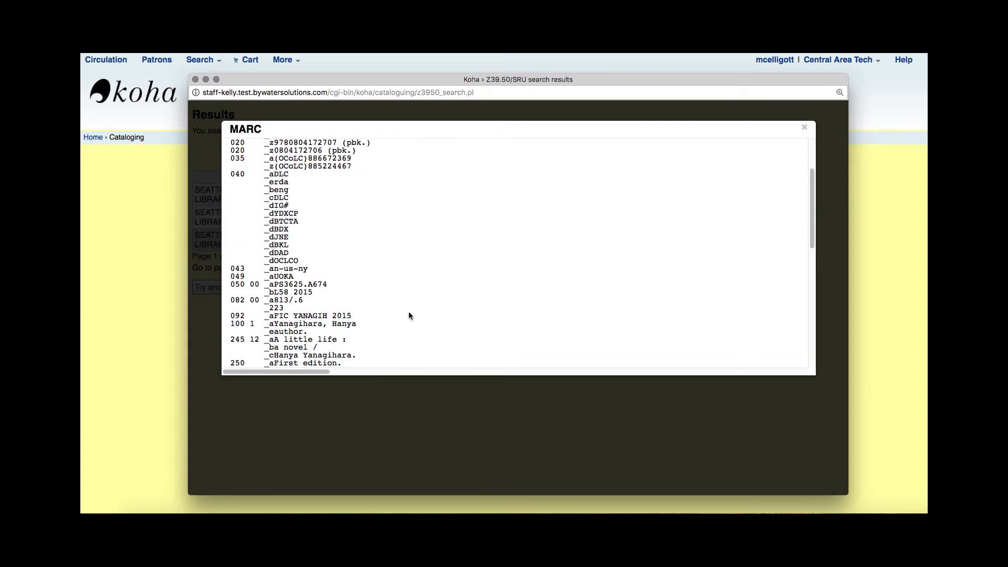
scroll(409, 315, "down", 1)
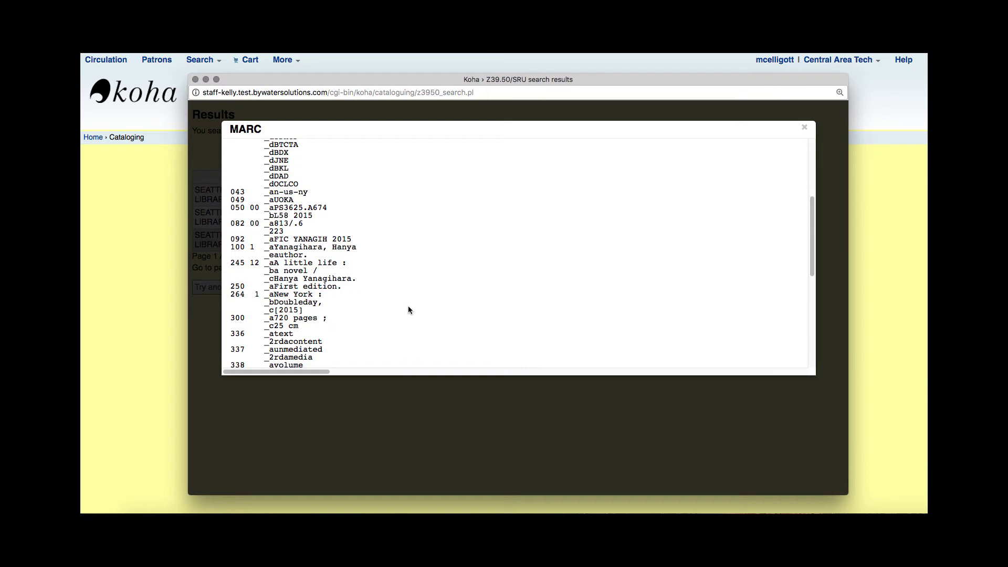
scroll(408, 306, "down", 1)
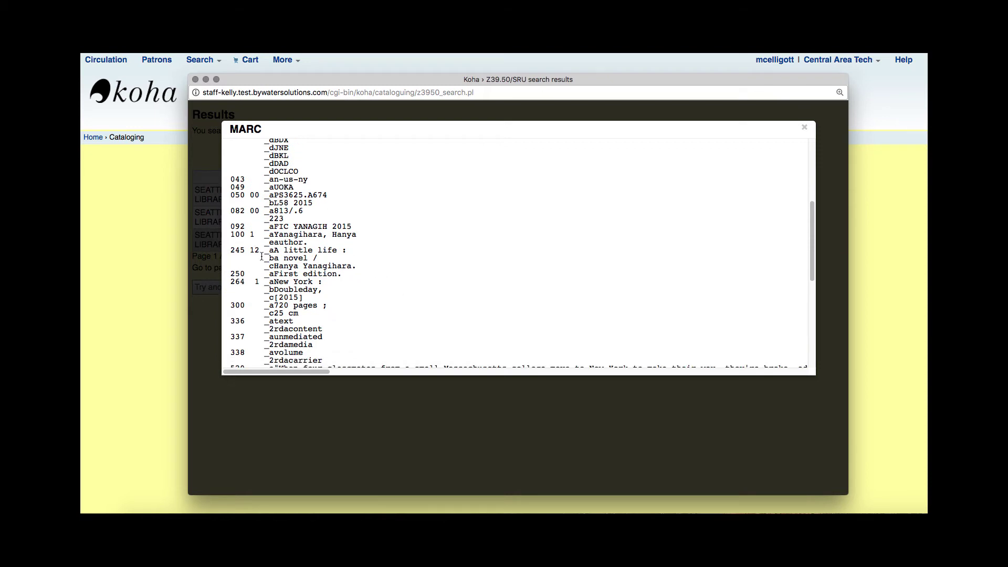
scroll(370, 269, "down", 2)
scroll(372, 273, "down", 2)
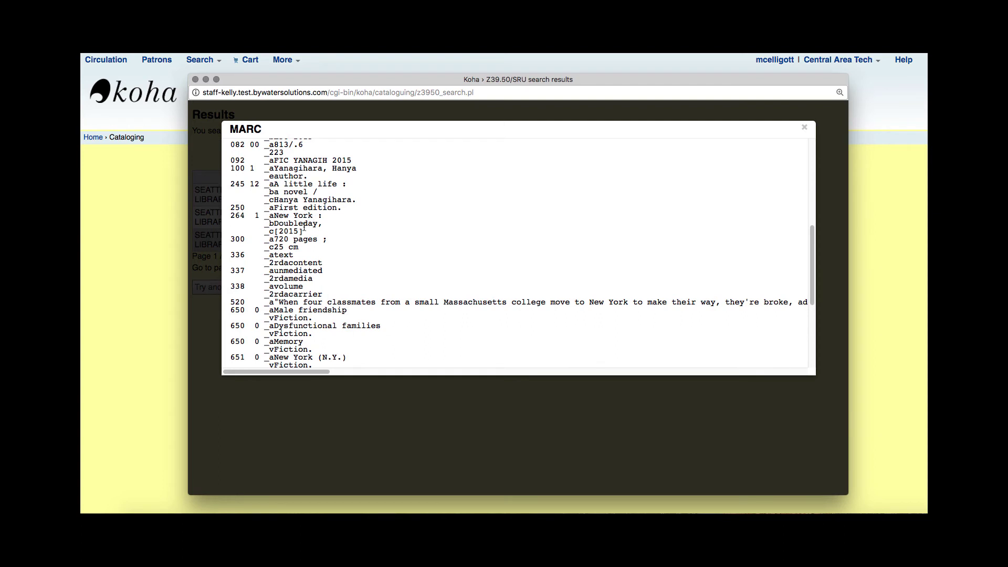
scroll(386, 275, "down", 6)
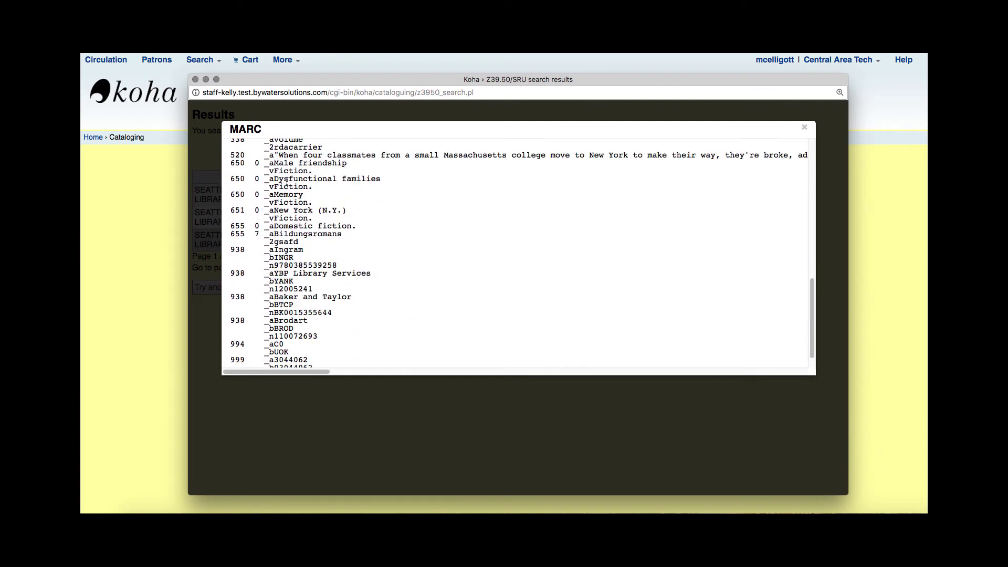
scroll(287, 182, "up", 2)
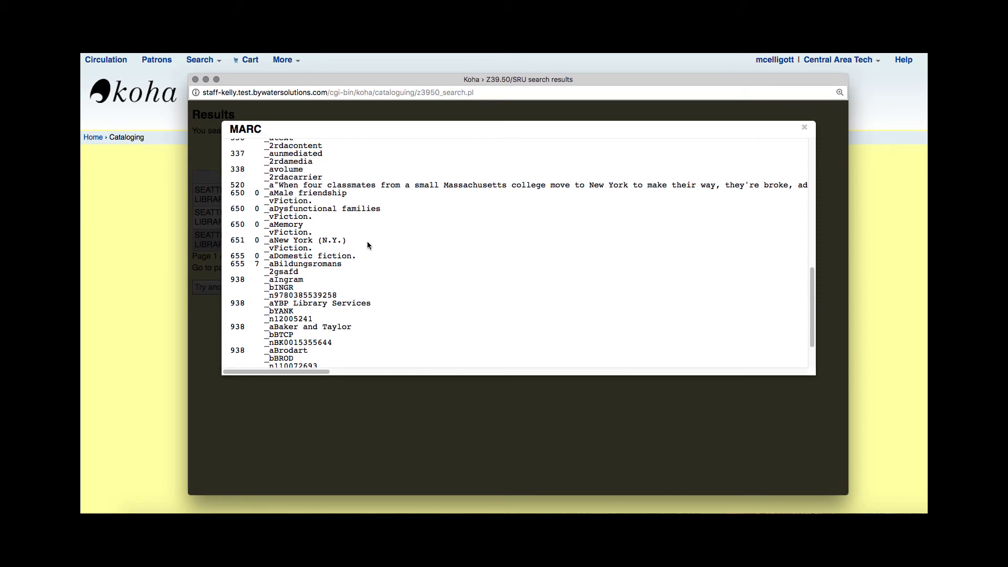
scroll(367, 245, "down", 2)
scroll(368, 241, "up", 15)
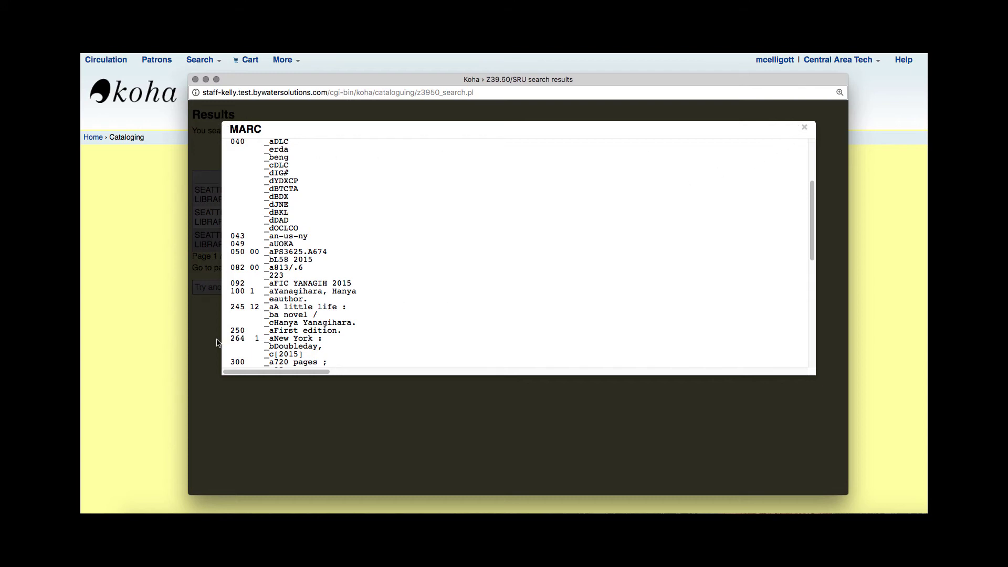
left_click(805, 128)
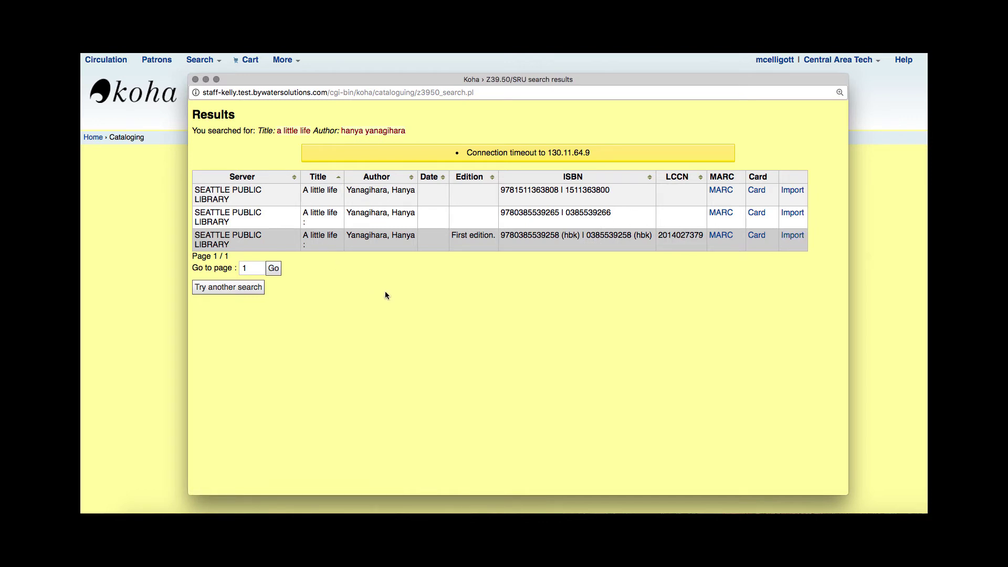
left_click(793, 236)
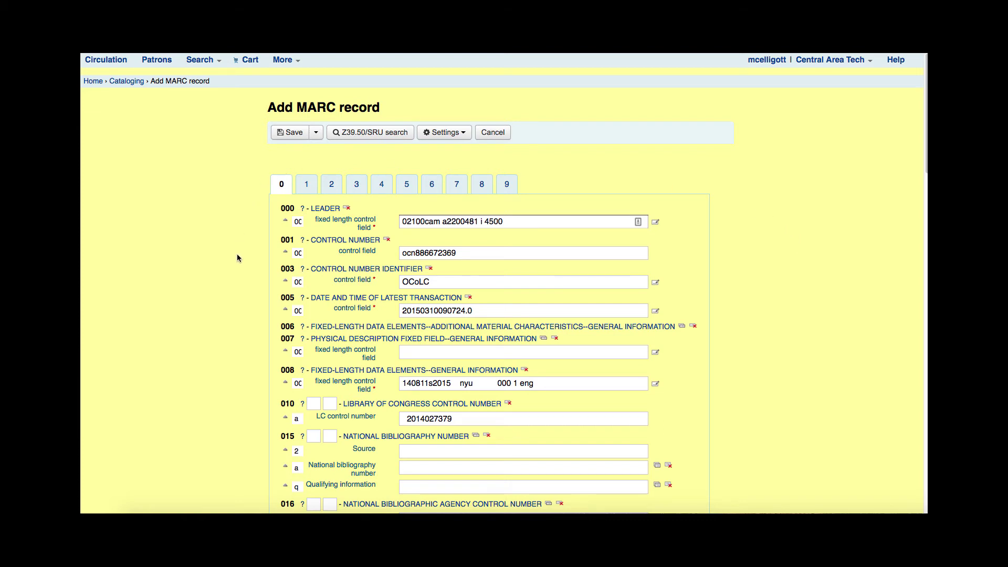
left_click(306, 184)
left_click(333, 184)
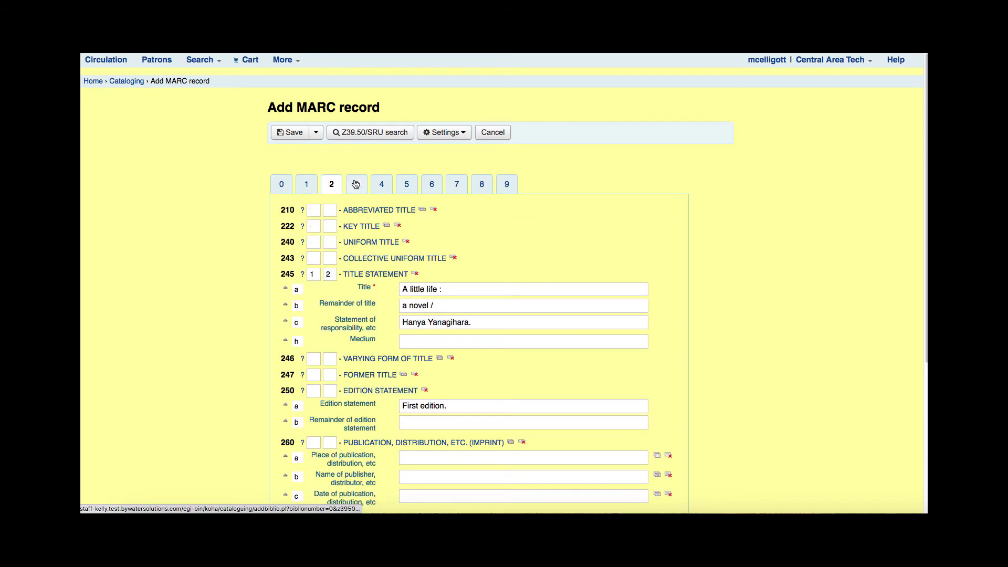
left_click(356, 185)
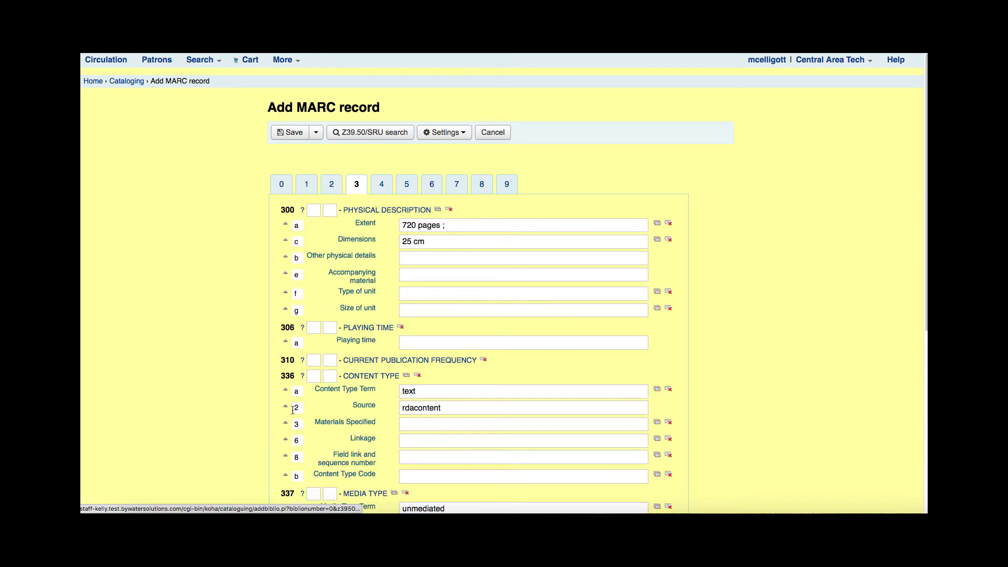
left_click(282, 185)
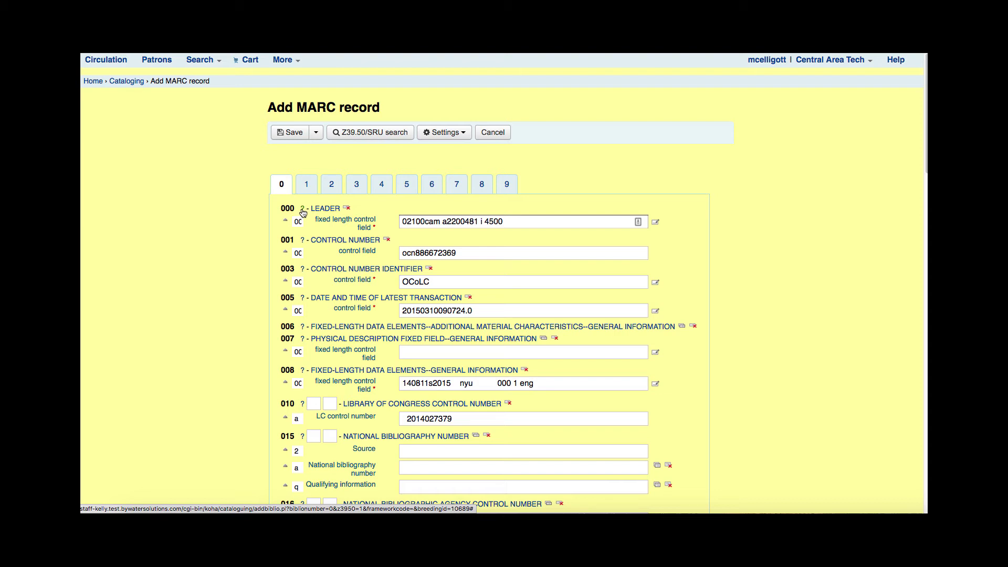
double_click(288, 209)
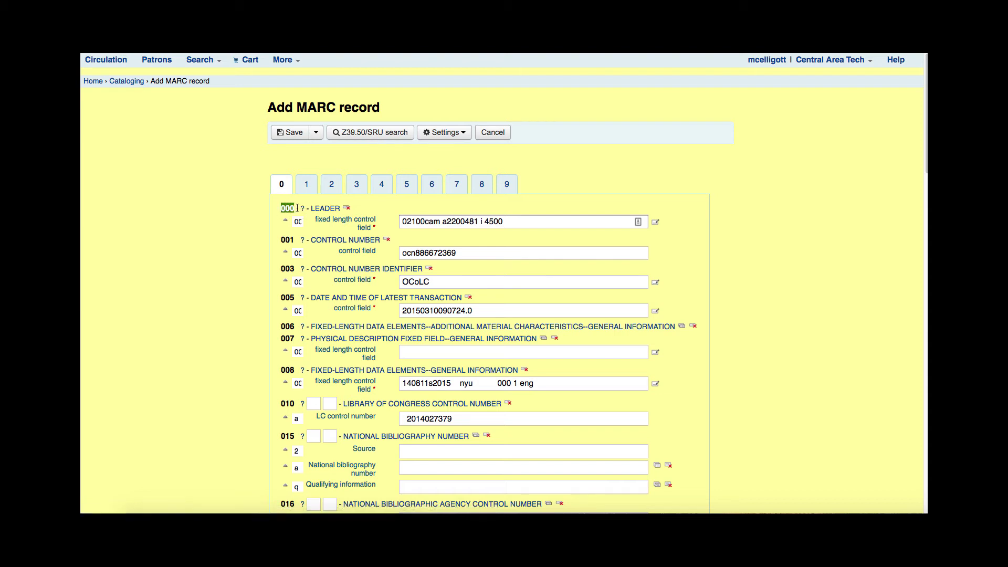
double_click(287, 240)
scroll(325, 304, "down", 5)
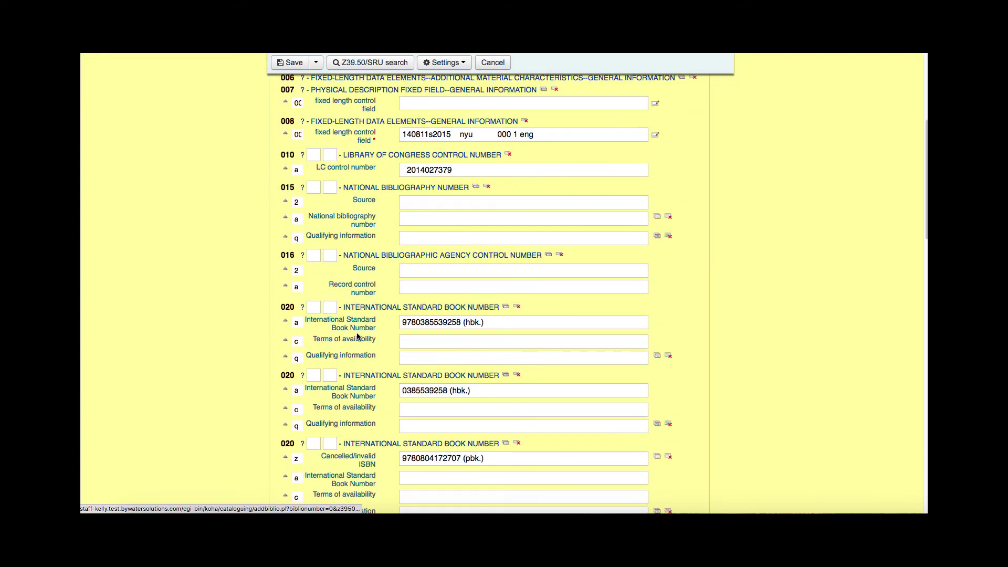
scroll(357, 336, "down", 3)
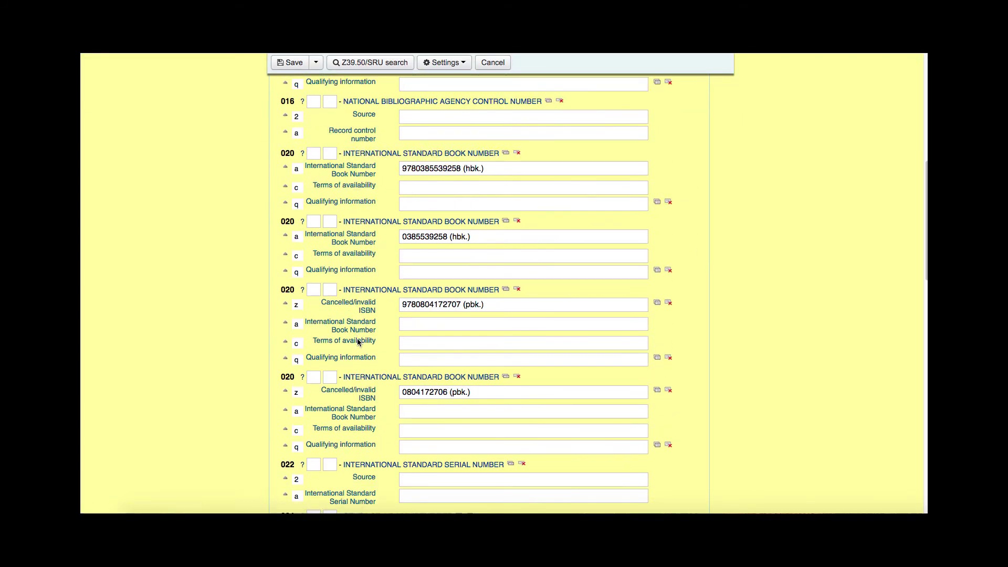
left_click(505, 290)
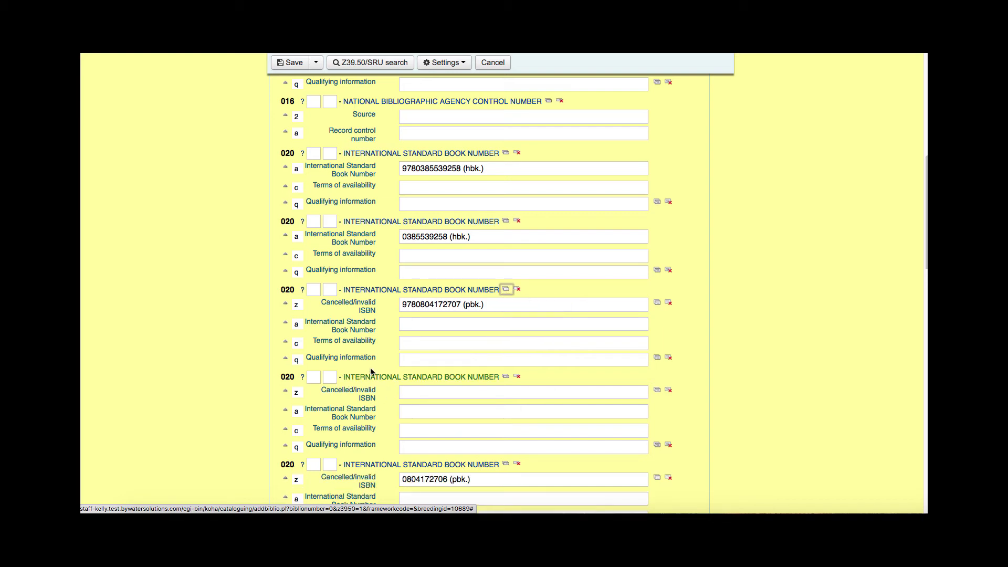
left_click(519, 378)
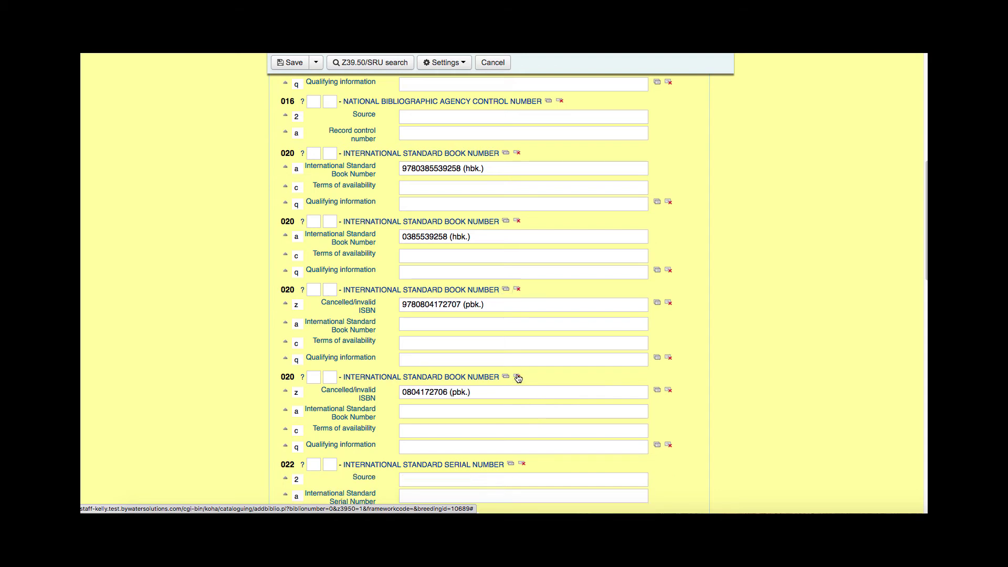
scroll(512, 377, "down", 2)
scroll(512, 377, "down", 7)
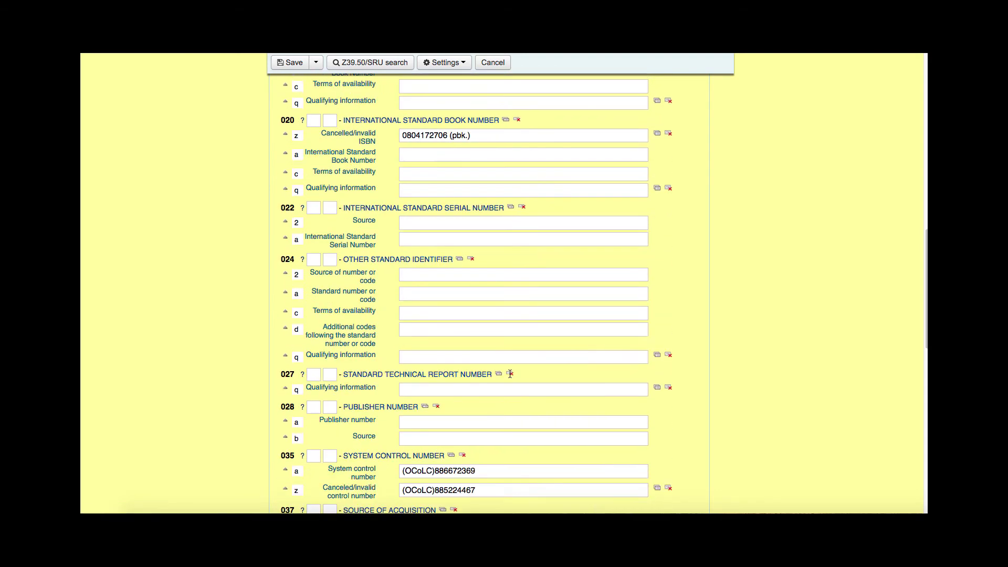
scroll(511, 371, "up", 8)
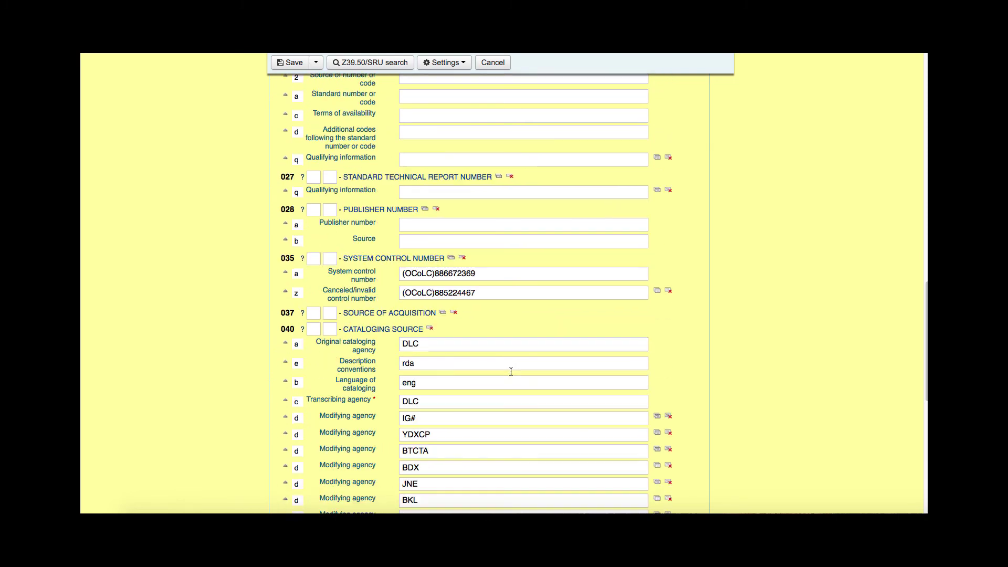
scroll(512, 374, "up", 9)
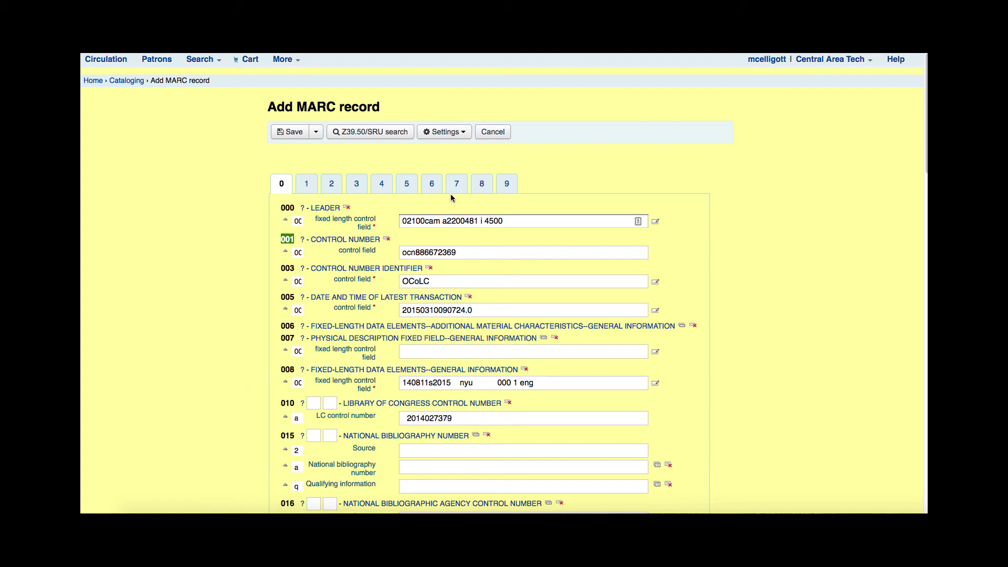
Step: Set the 942 Koha default item type to Book and save the record
left_click(504, 181)
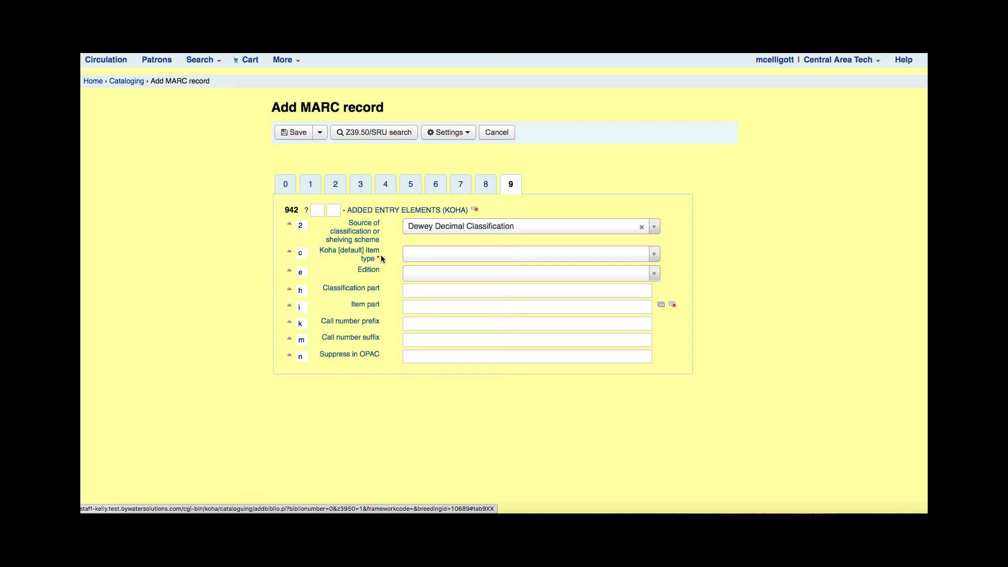
left_click(552, 253)
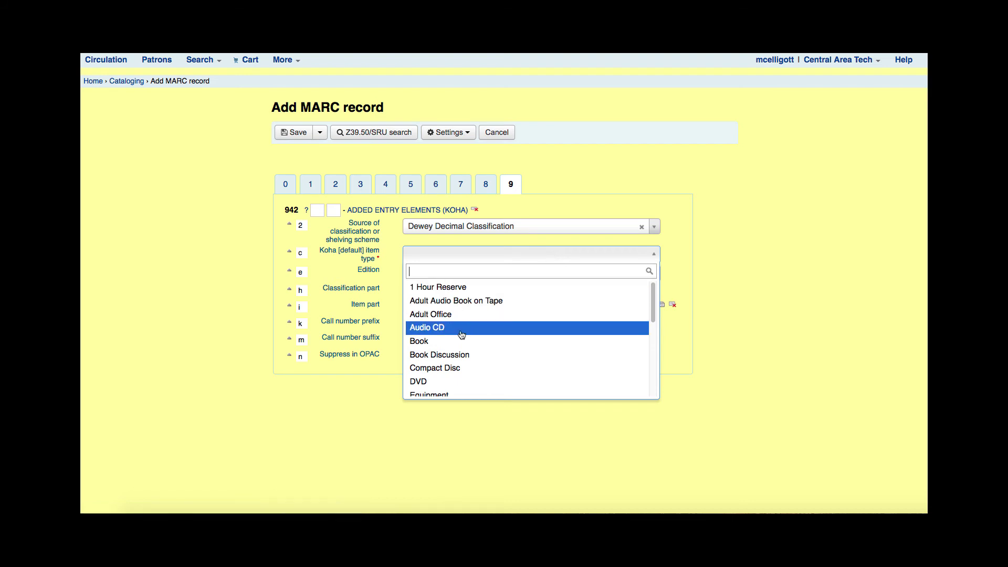
left_click(429, 342)
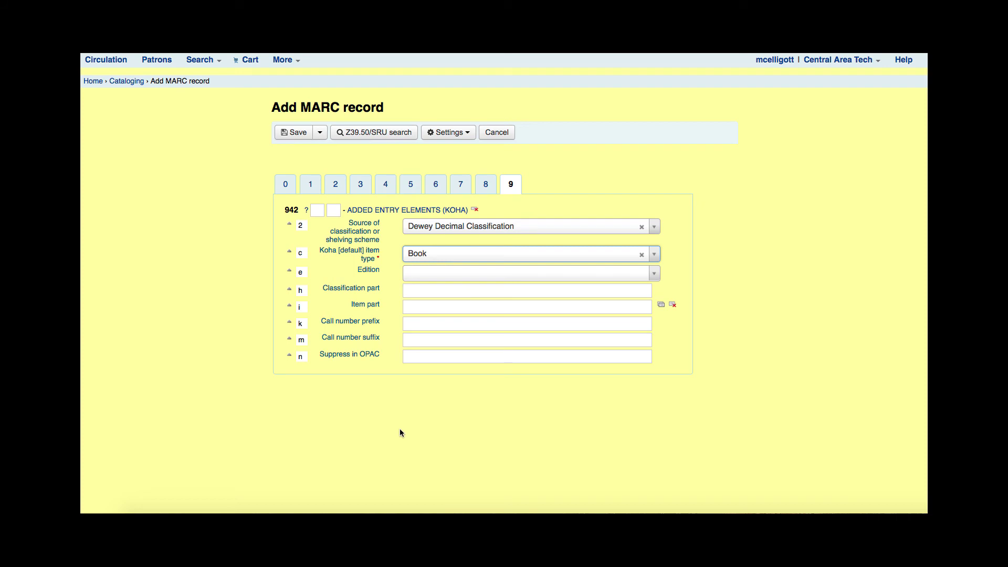
left_click(302, 133)
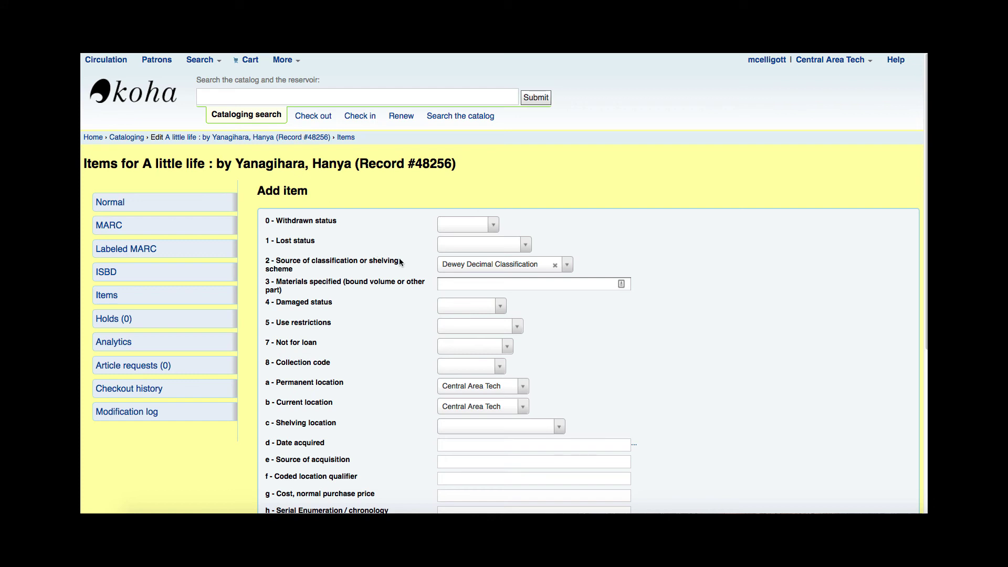
Step: Set the item's shelving location to Adult Fiction and date acquired to 2017-08-18
scroll(400, 259, "down", 1)
scroll(405, 272, "down", 2)
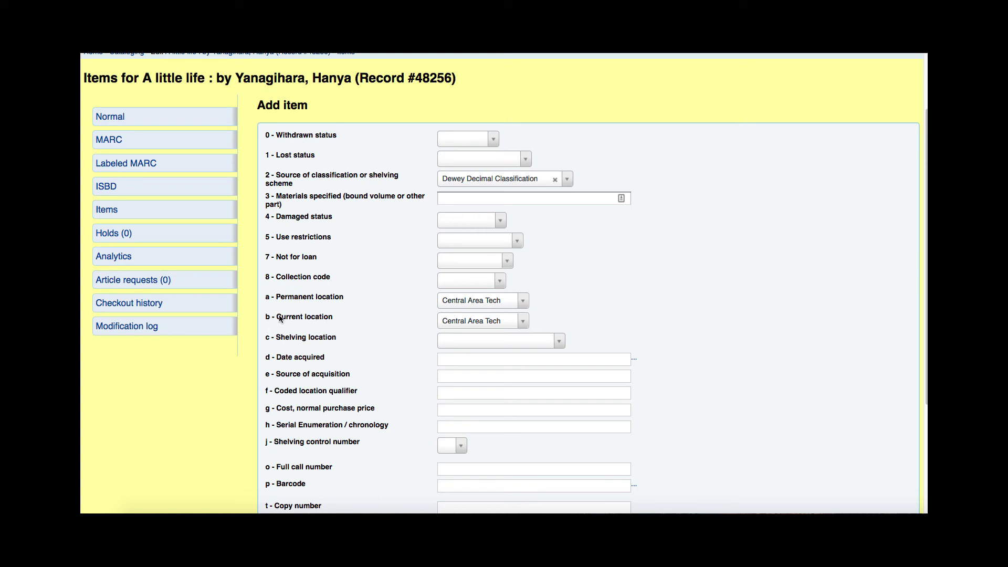
left_click(479, 343)
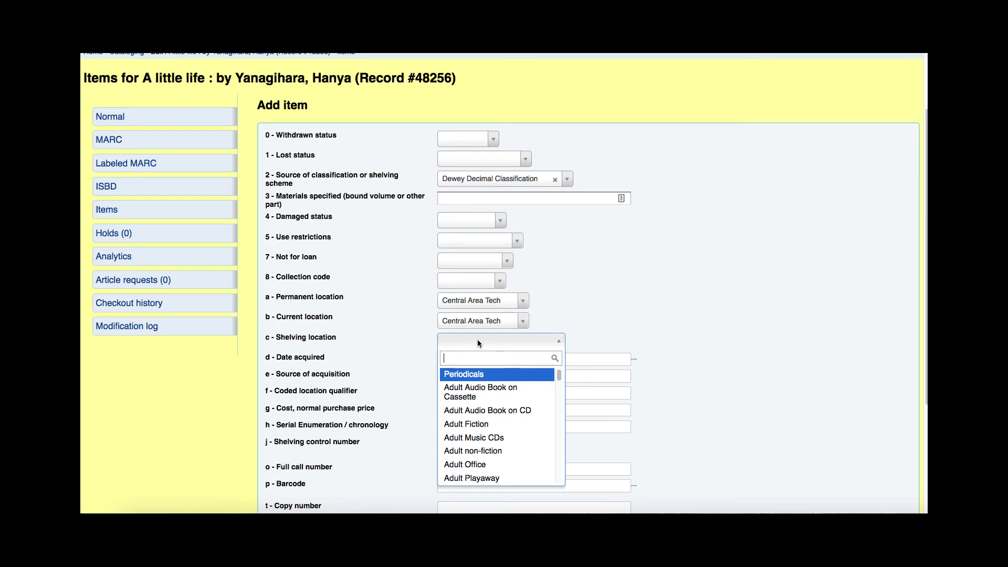
left_click(478, 341)
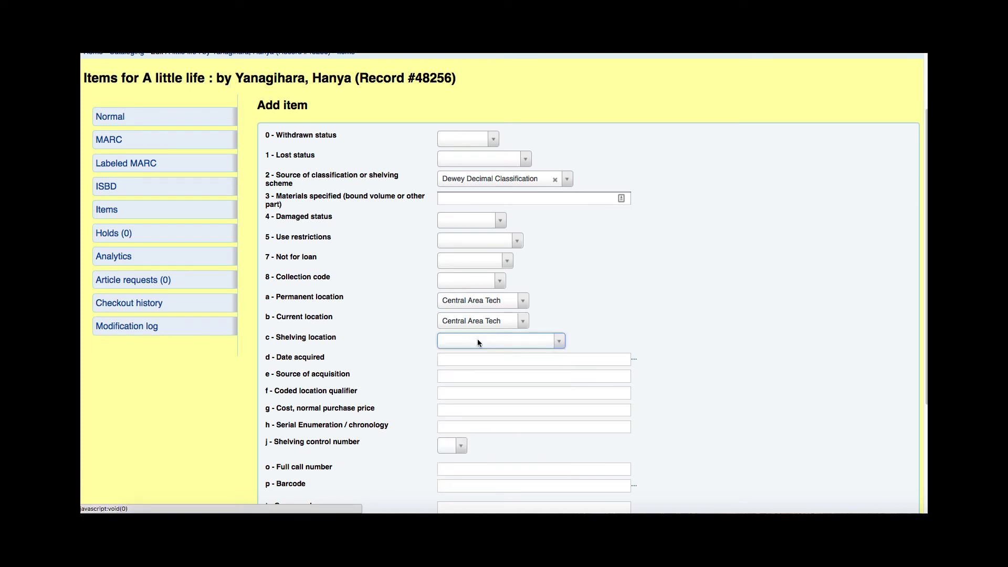
left_click(478, 342)
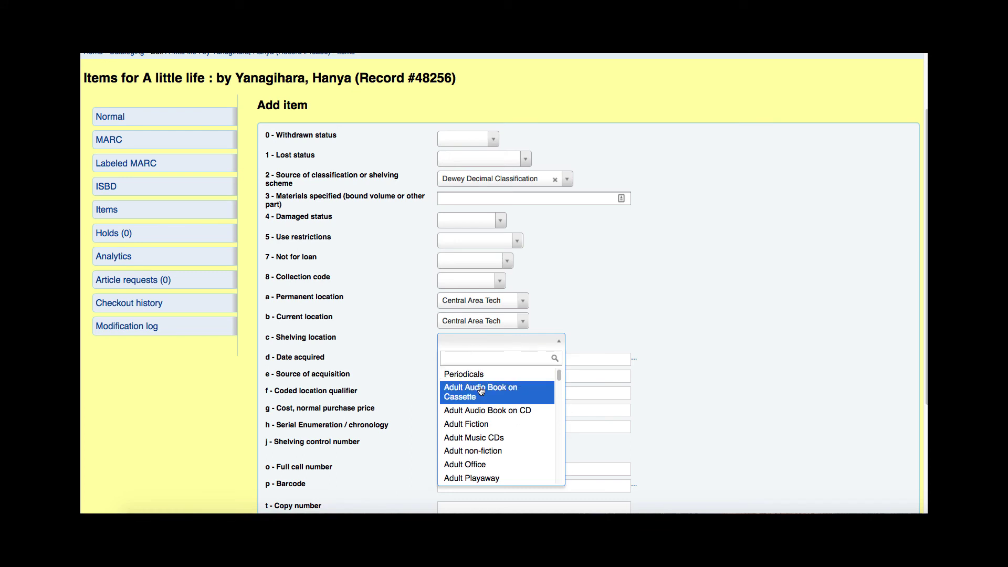
left_click(471, 424)
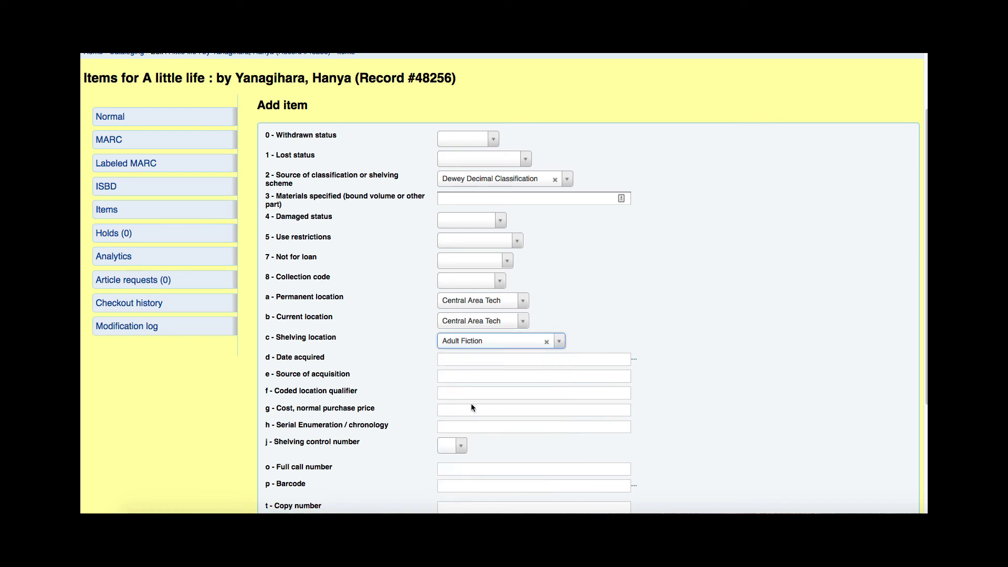
left_click(454, 359)
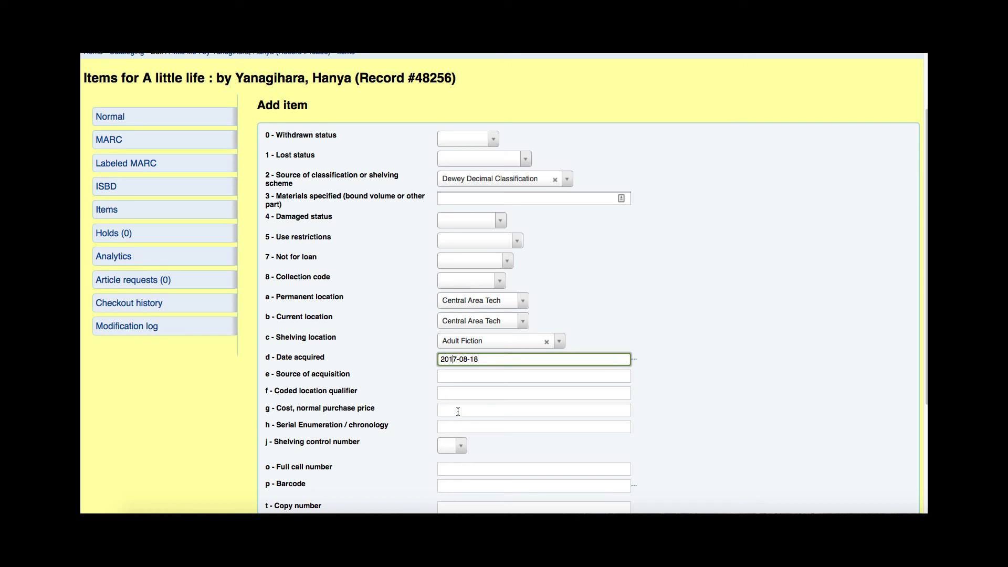
scroll(455, 410, "down", 2)
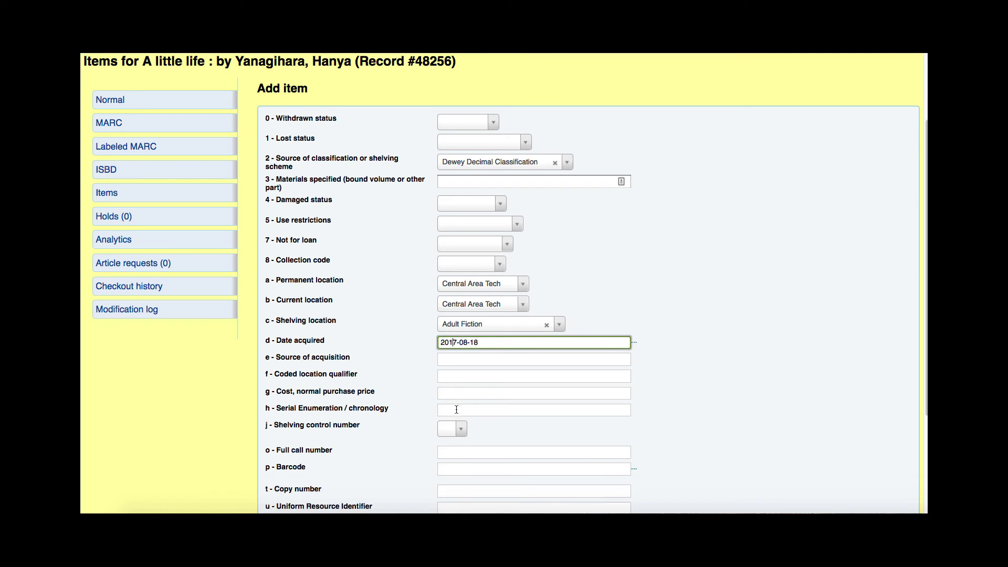
Step: Enter FIC YANAGIHARA as the item's full call number
left_click(452, 440)
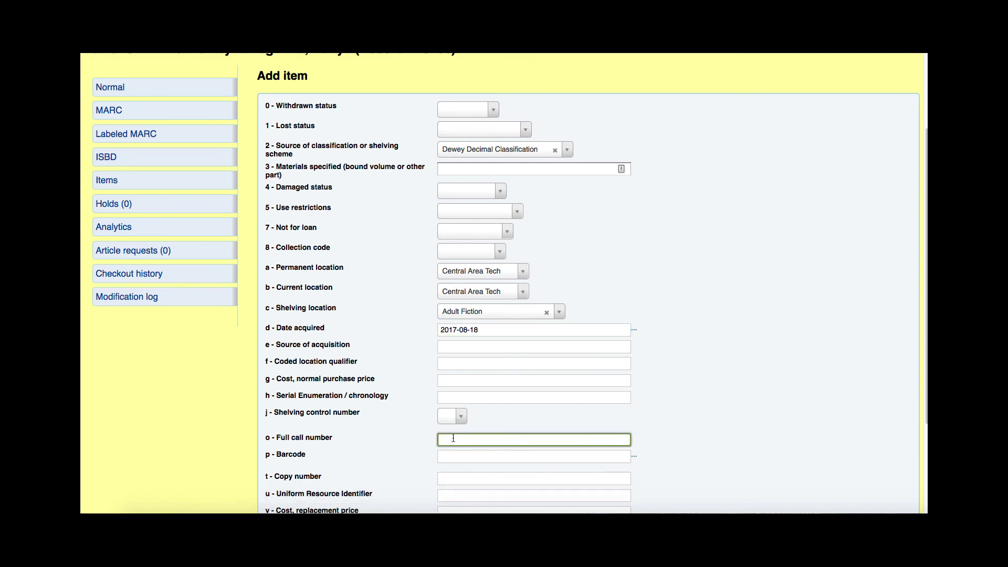
scroll(455, 438, "up", 2)
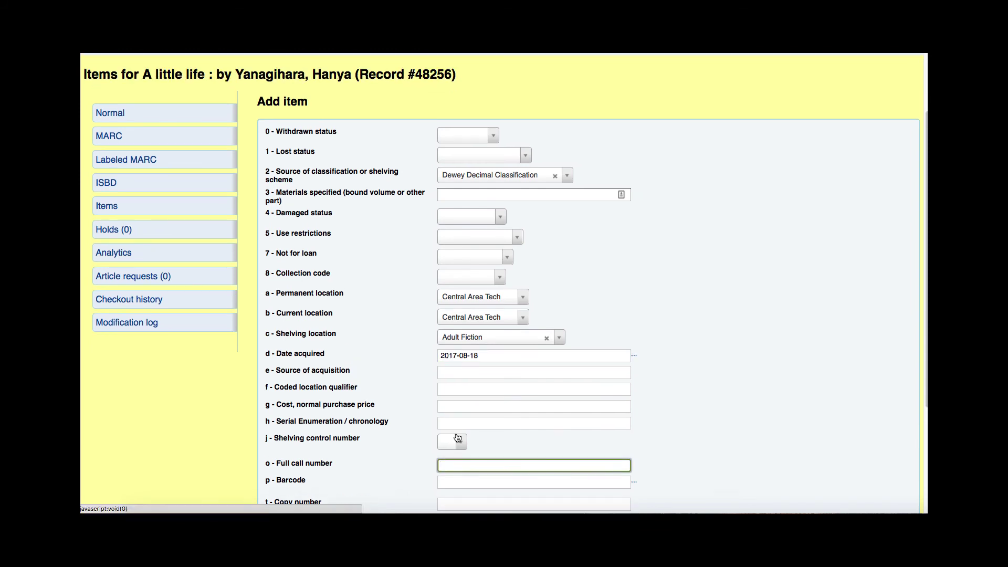
type("FIC YANAGIHARA")
key("BackSpace")
key("BackSpace")
key("BackSpace")
key("BackSpace")
type("HARA")
Step: Autogenerate the item barcode CAT17080033 and move to the replacement price field
left_click(463, 482)
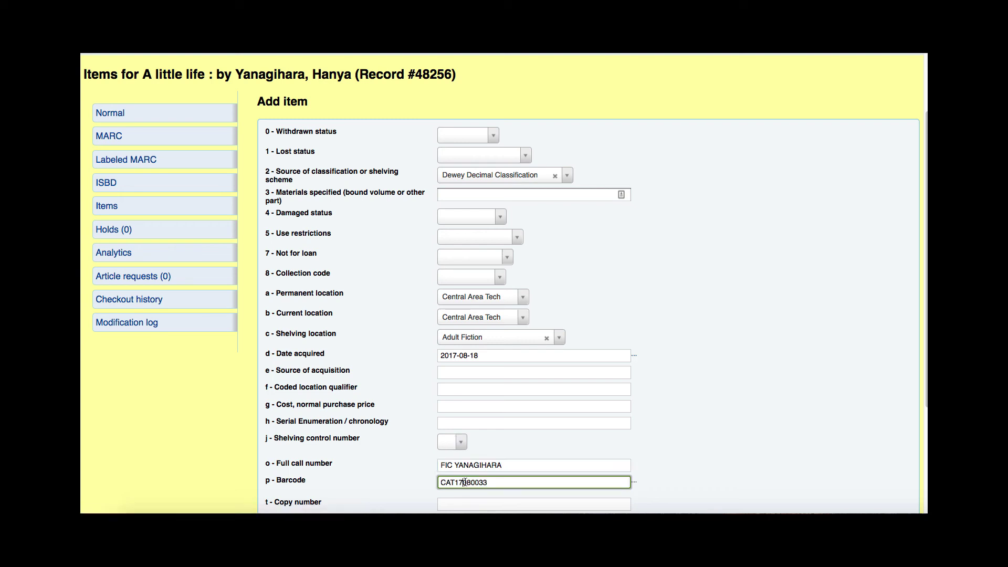
scroll(569, 466, "down", 1)
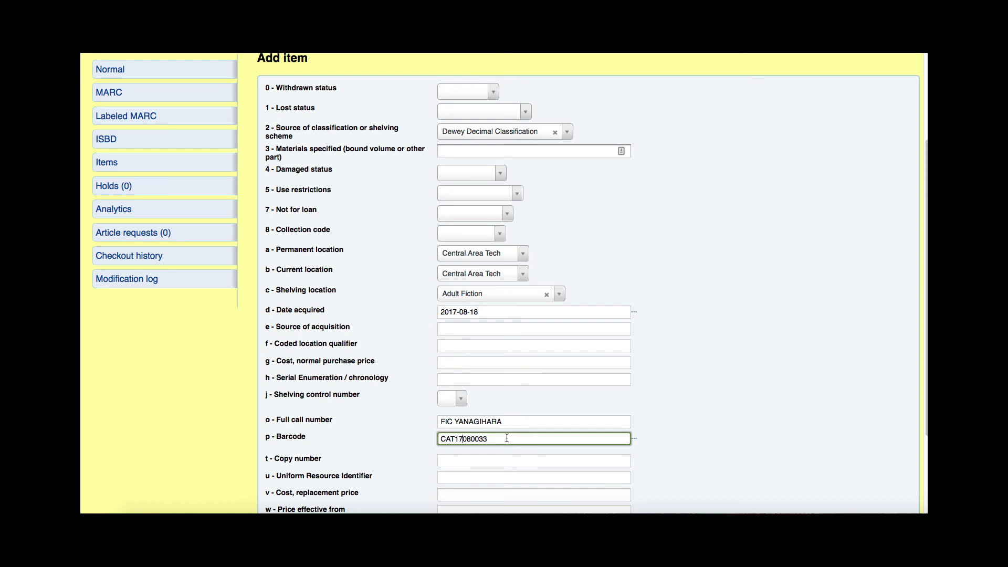
scroll(376, 443, "down", 2)
left_click(452, 459)
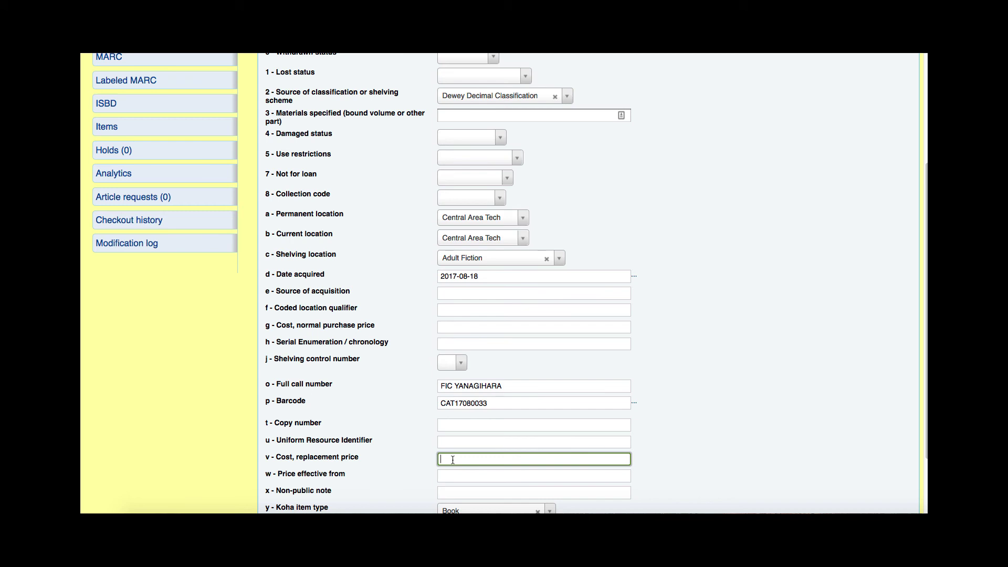
scroll(456, 463, "down", 3)
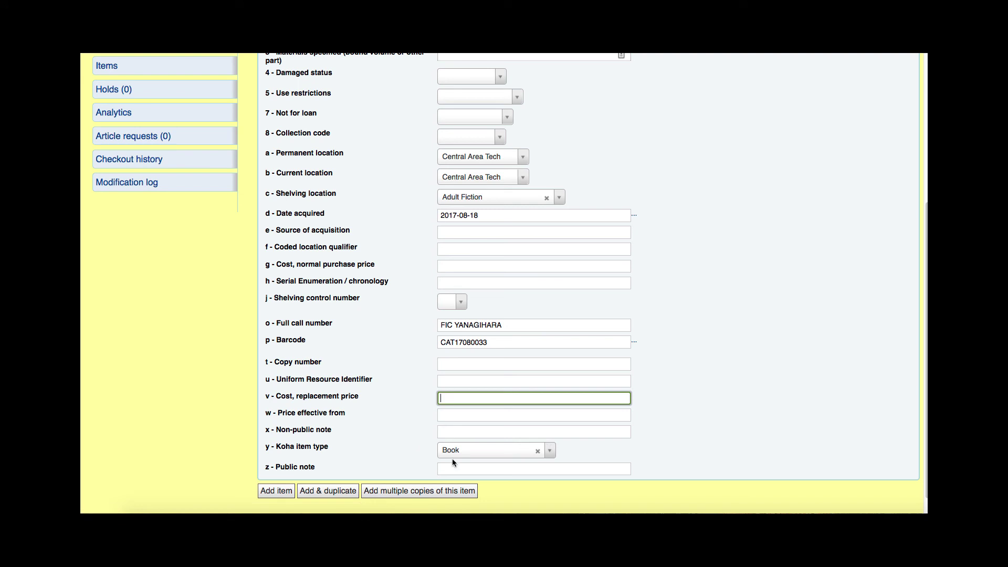
scroll(337, 433, "down", 1)
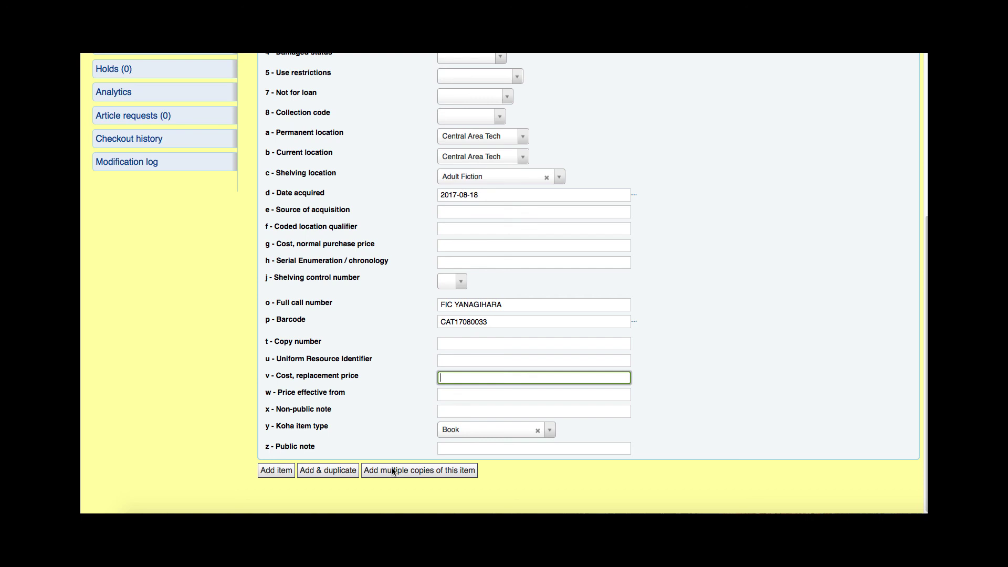
Step: Add the item and show the record in Normal view
left_click(272, 471)
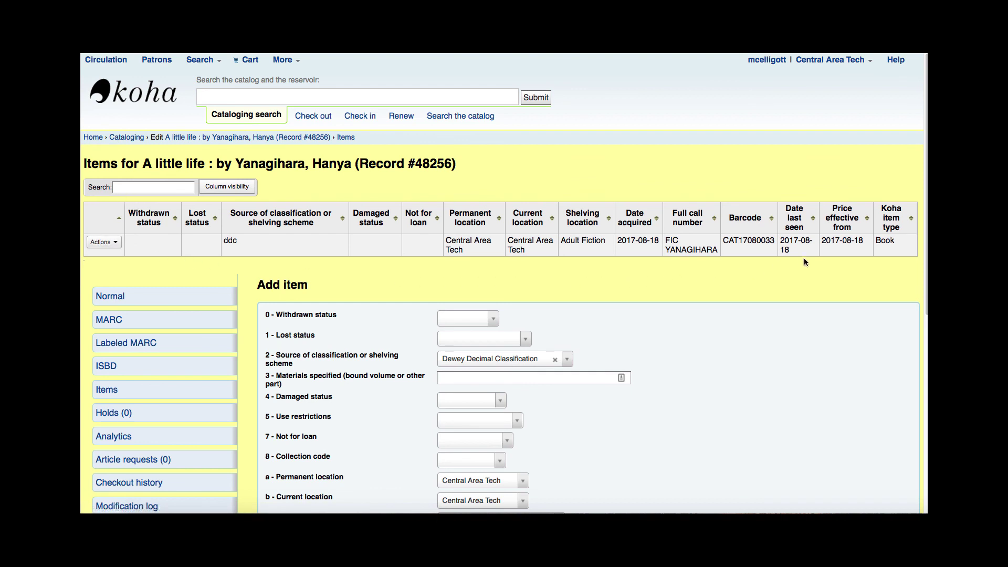
left_click(122, 298)
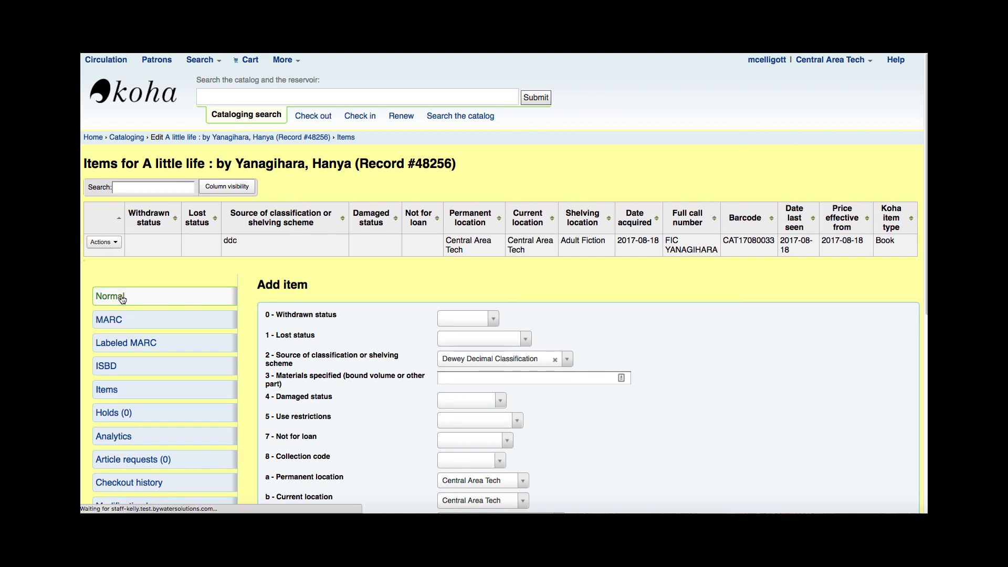